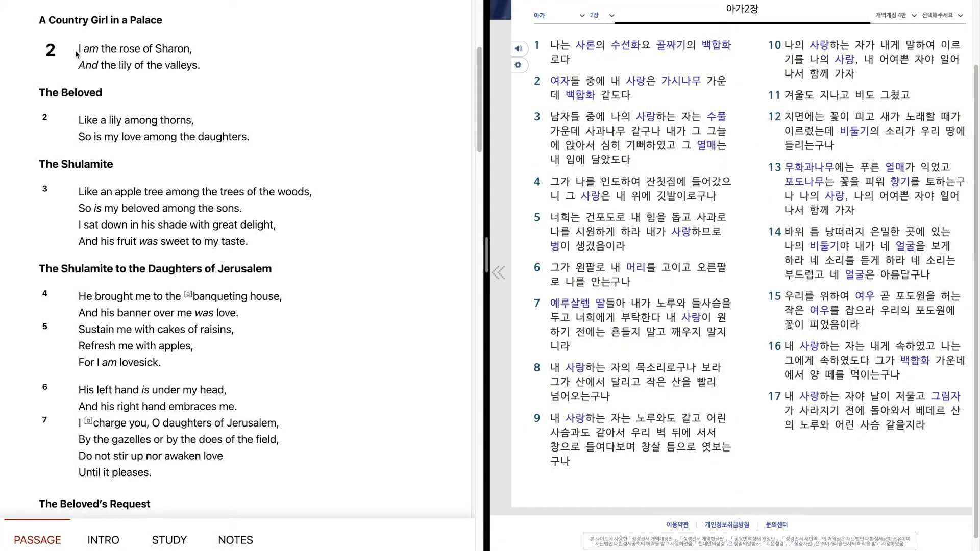
Step: Select verses 1–3 with The Beloved and The Shulamite headings, from 'I am the rose'
{"action": "mouse_move", "coordinate": [76, 49]}
{"action": "left_mouse_down"}
{"action": "mouse_move", "coordinate": [178, 49]}
{"action": "mouse_move", "coordinate": [220, 68]}
{"action": "left_mouse_up"}
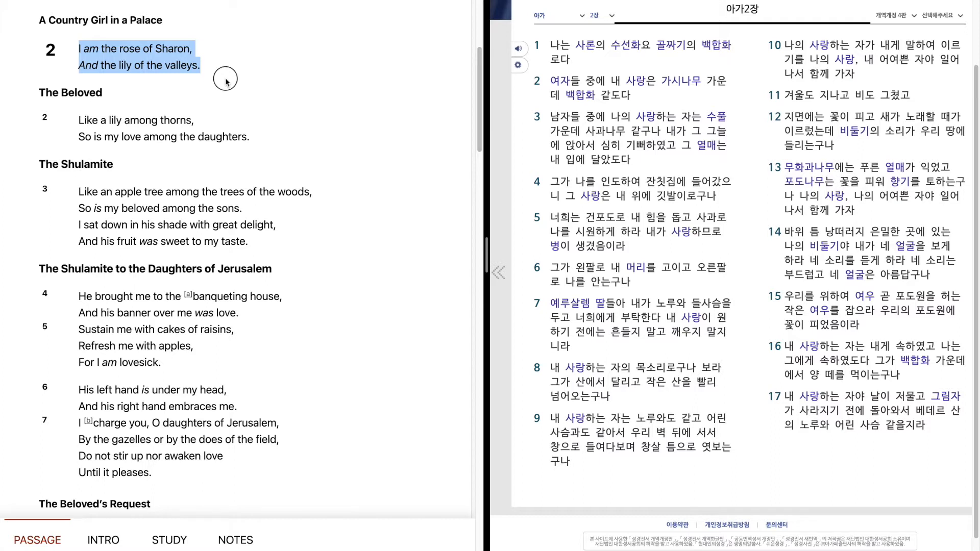
{"action": "left_click_drag", "start_coordinate": [219, 67], "coordinate": [242, 116]}
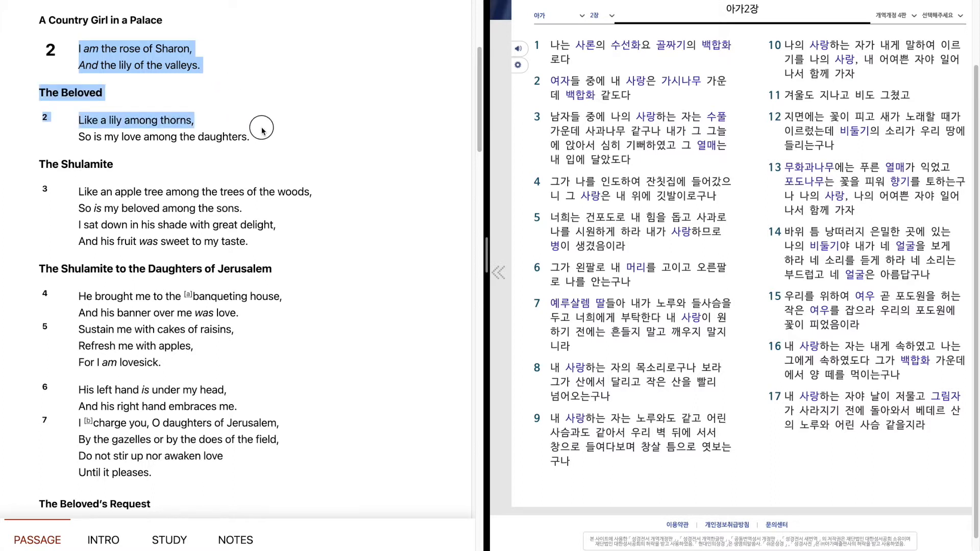
{"action": "left_click_drag", "start_coordinate": [242, 115], "coordinate": [268, 134]}
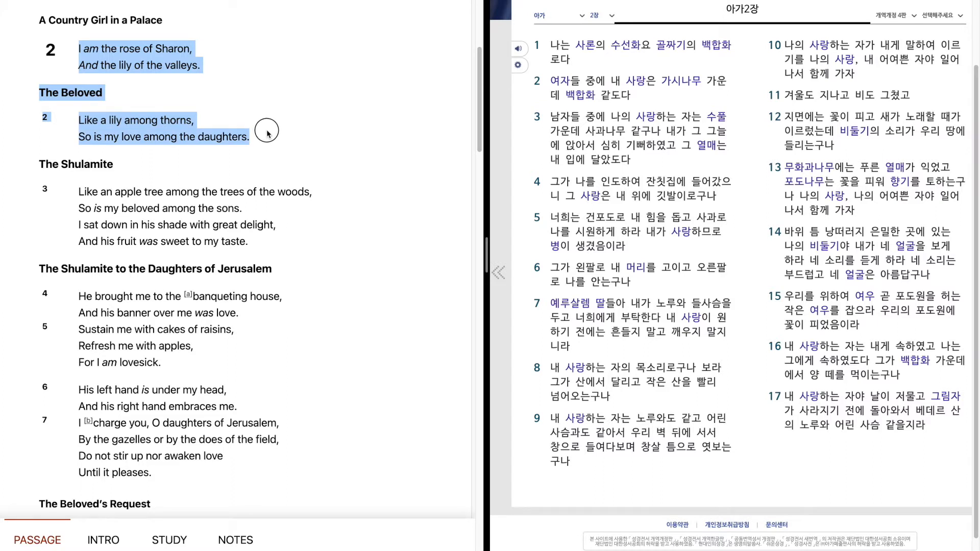
{"action": "mouse_move", "coordinate": [268, 133]}
{"action": "left_mouse_down"}
{"action": "mouse_move", "coordinate": [322, 177]}
{"action": "mouse_move", "coordinate": [364, 194]}
{"action": "left_mouse_up"}
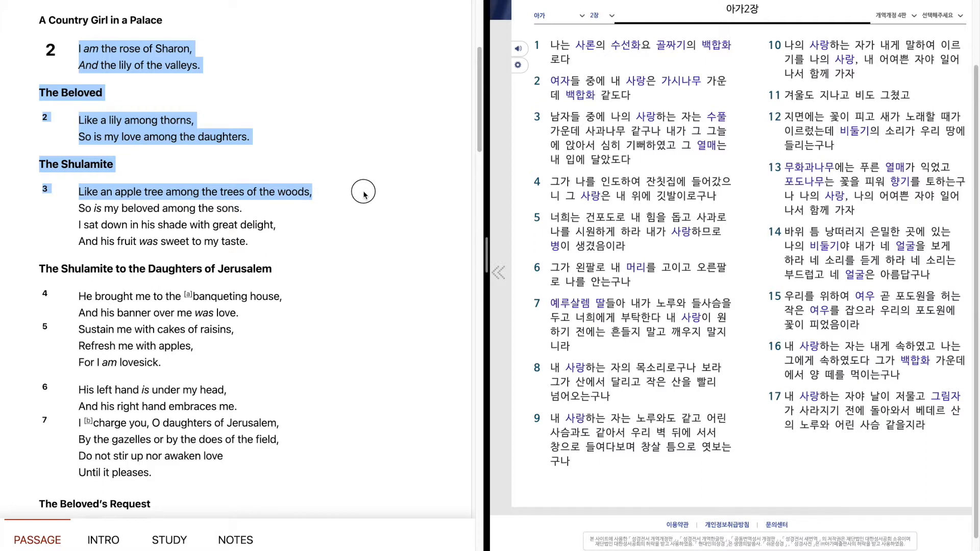
{"action": "left_click_drag", "start_coordinate": [364, 194], "coordinate": [361, 205]}
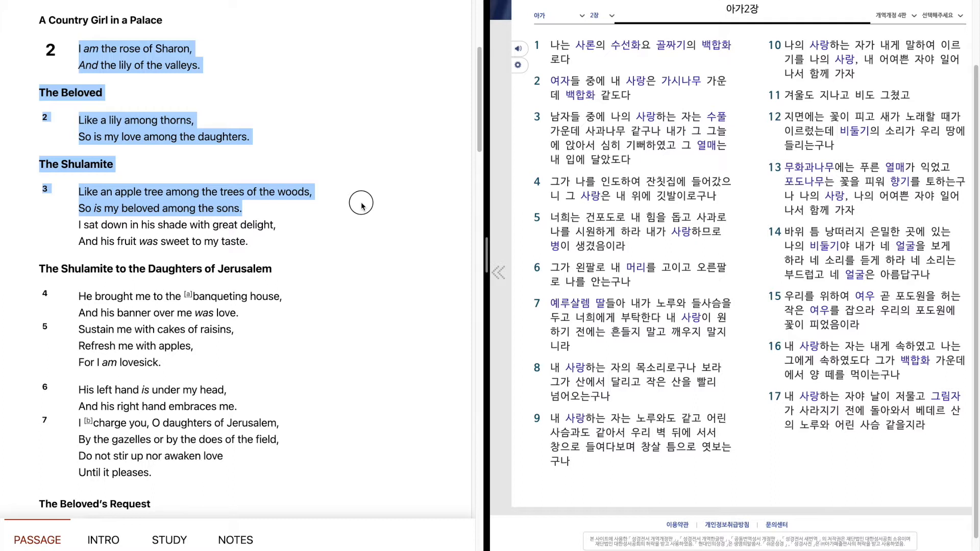
{"action": "left_click_drag", "start_coordinate": [362, 206], "coordinate": [360, 221]}
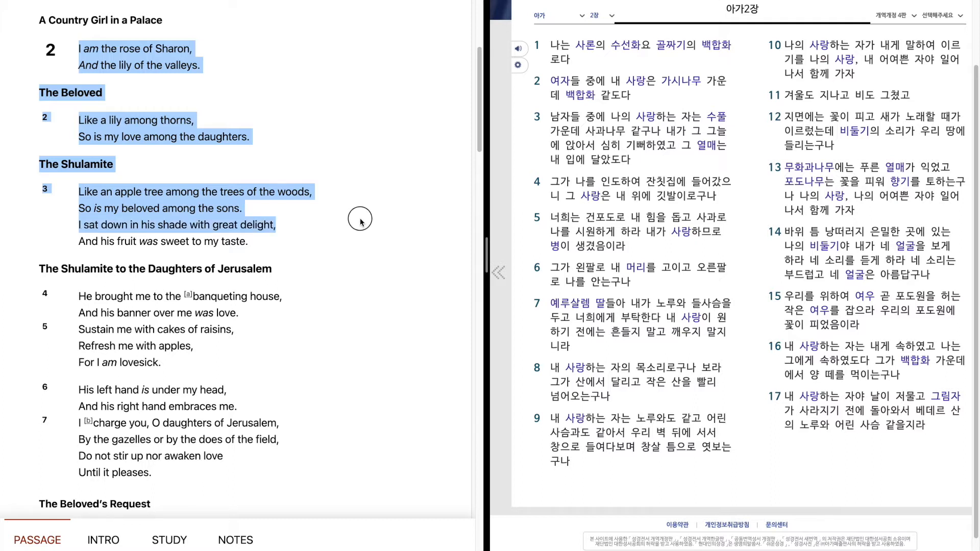
{"action": "left_click_drag", "start_coordinate": [361, 222], "coordinate": [359, 236]}
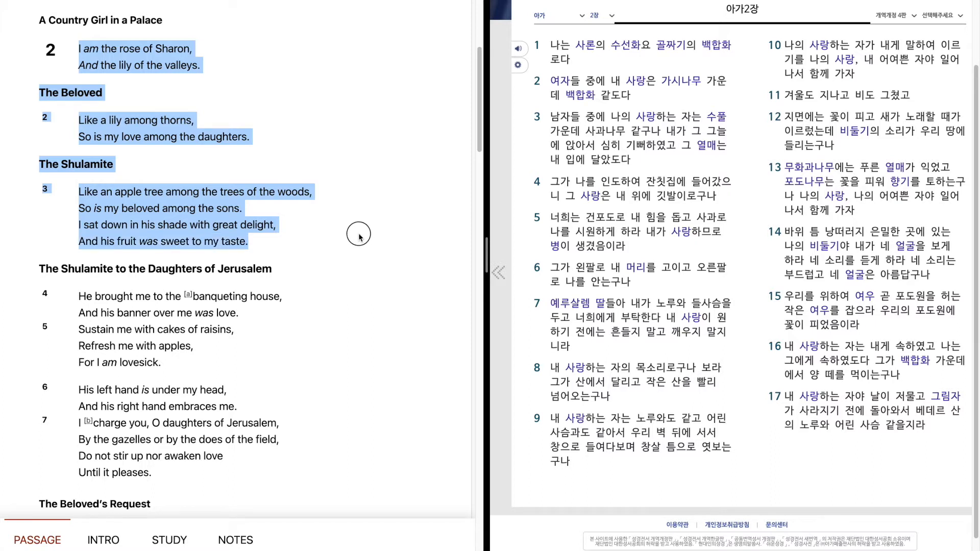
Step: Extend the selection through the Daughters of Jerusalem heading and verses 4–6
{"action": "left_click_drag", "start_coordinate": [360, 236], "coordinate": [358, 271]}
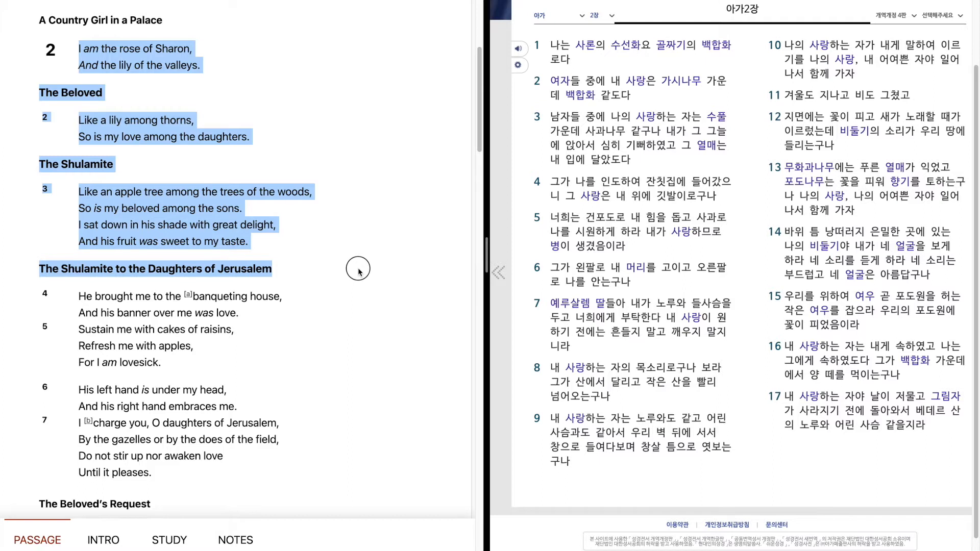
{"action": "left_click_drag", "start_coordinate": [358, 271], "coordinate": [358, 298]}
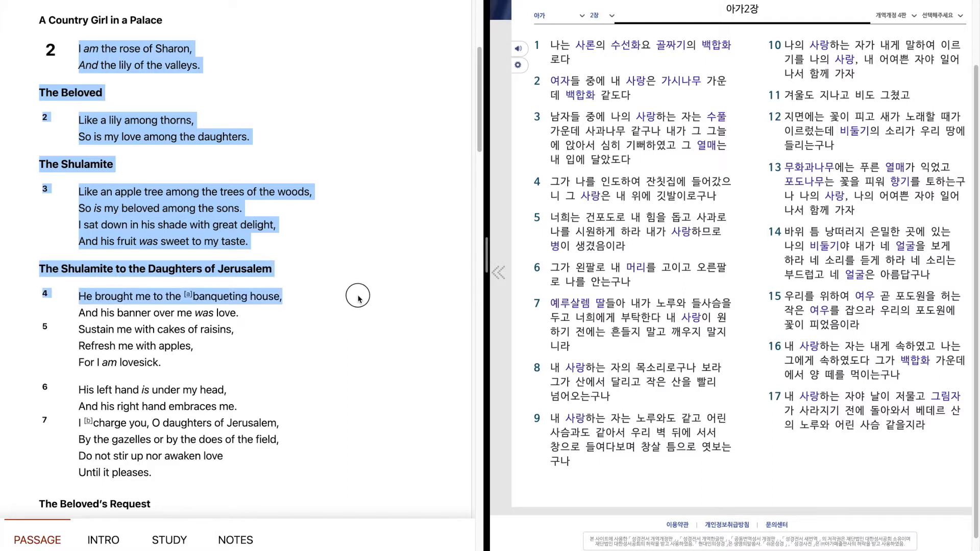
{"action": "left_click_drag", "start_coordinate": [358, 297], "coordinate": [358, 316]}
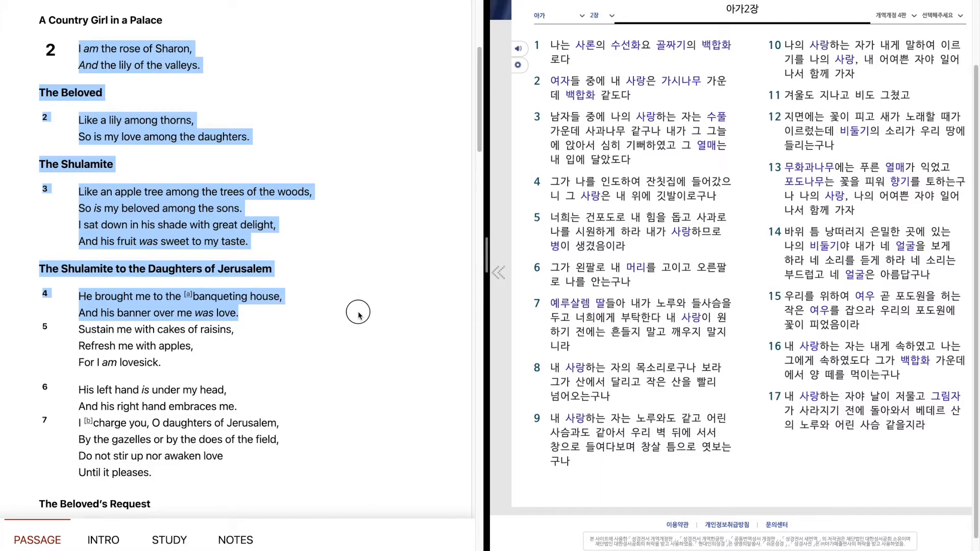
{"action": "left_click_drag", "start_coordinate": [359, 316], "coordinate": [359, 329]}
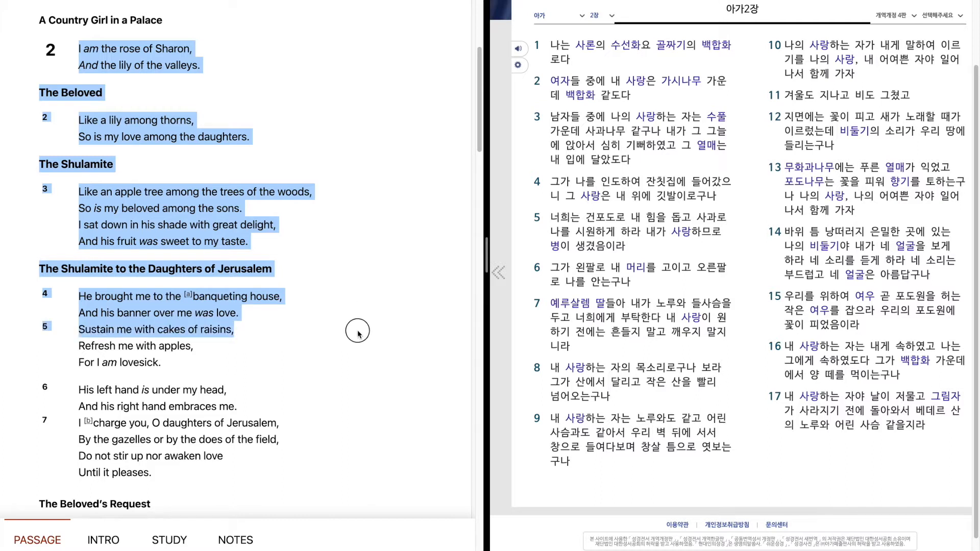
{"action": "left_click_drag", "start_coordinate": [359, 329], "coordinate": [357, 357]}
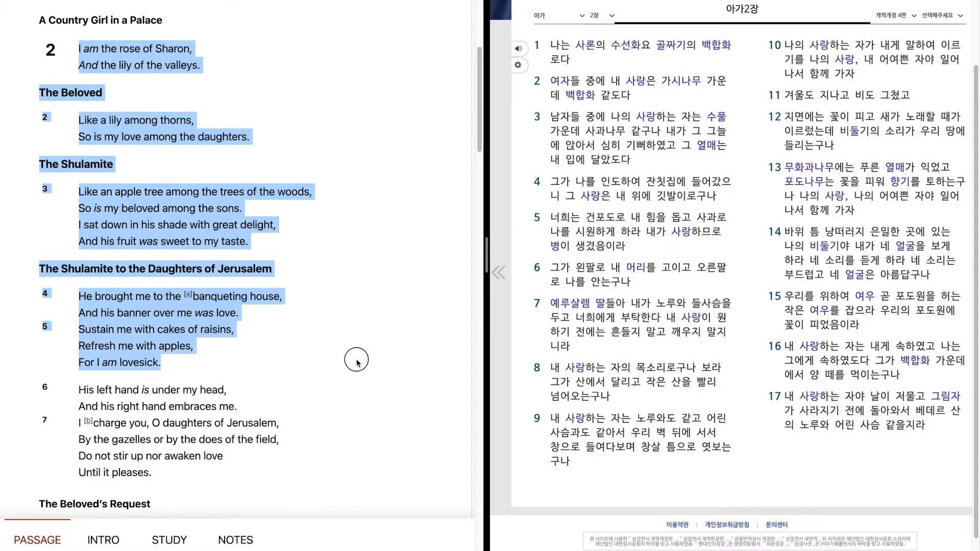
{"action": "left_click_drag", "start_coordinate": [356, 358], "coordinate": [359, 403]}
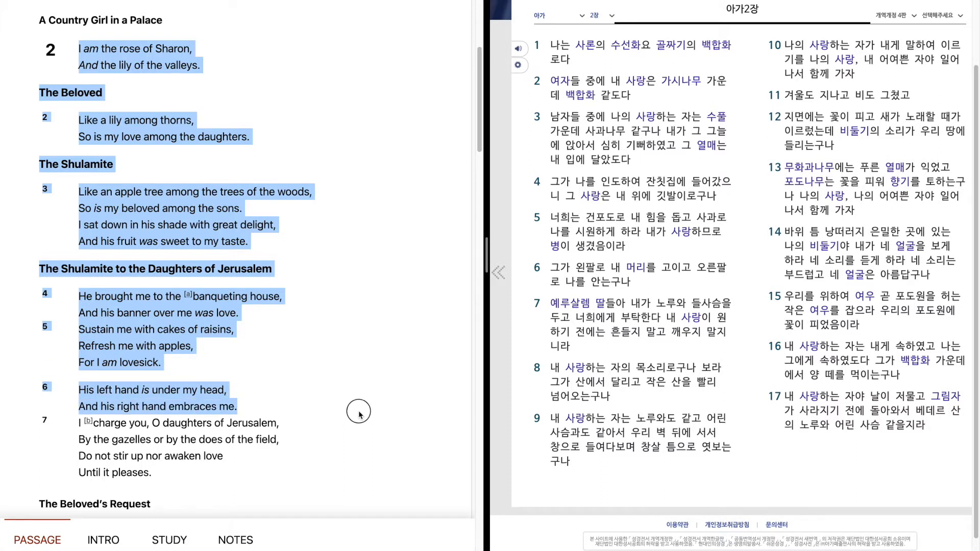
Step: Extend the selection through all four lines of verse 7, ending at 'Until it pleases.'
{"action": "left_click_drag", "start_coordinate": [358, 402], "coordinate": [359, 420]}
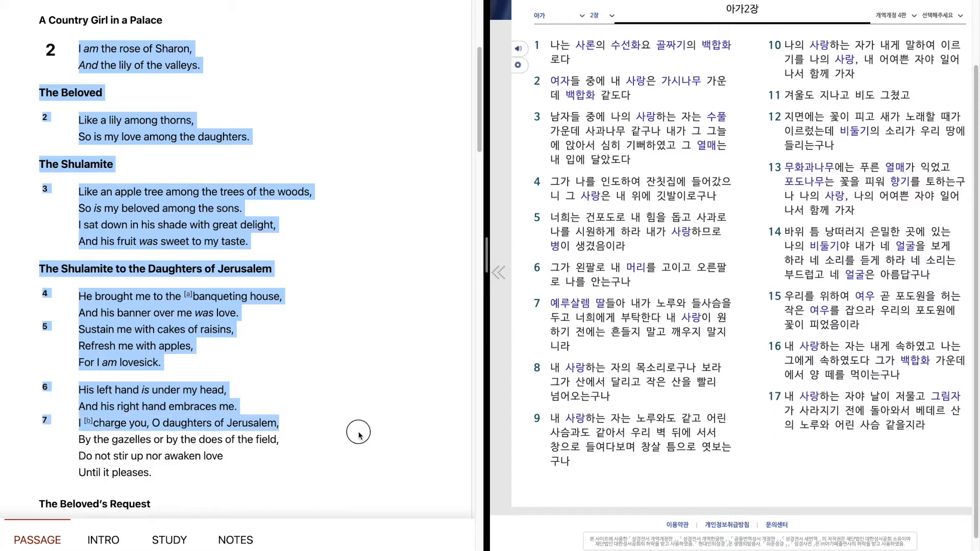
{"action": "left_click_drag", "start_coordinate": [359, 419], "coordinate": [358, 436]}
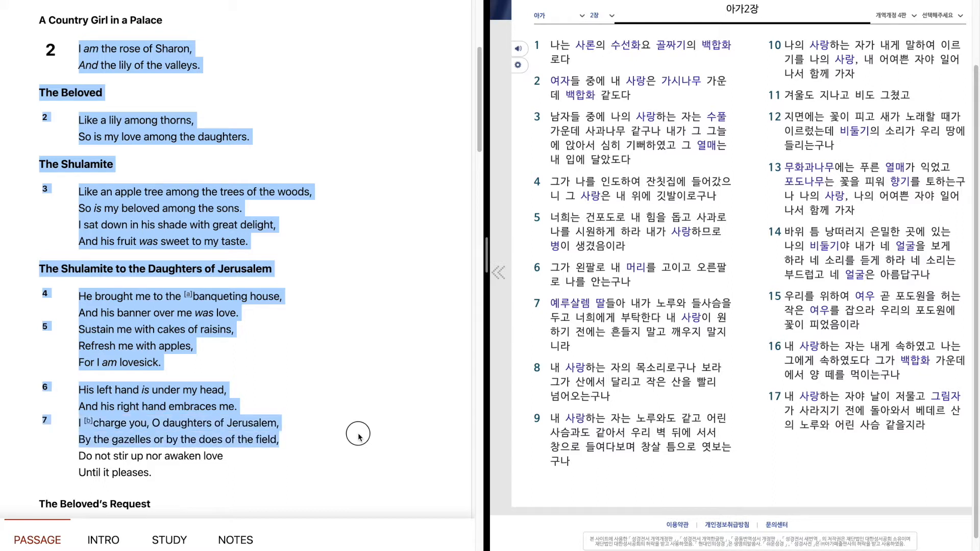
{"action": "left_click_drag", "start_coordinate": [359, 437], "coordinate": [359, 457]}
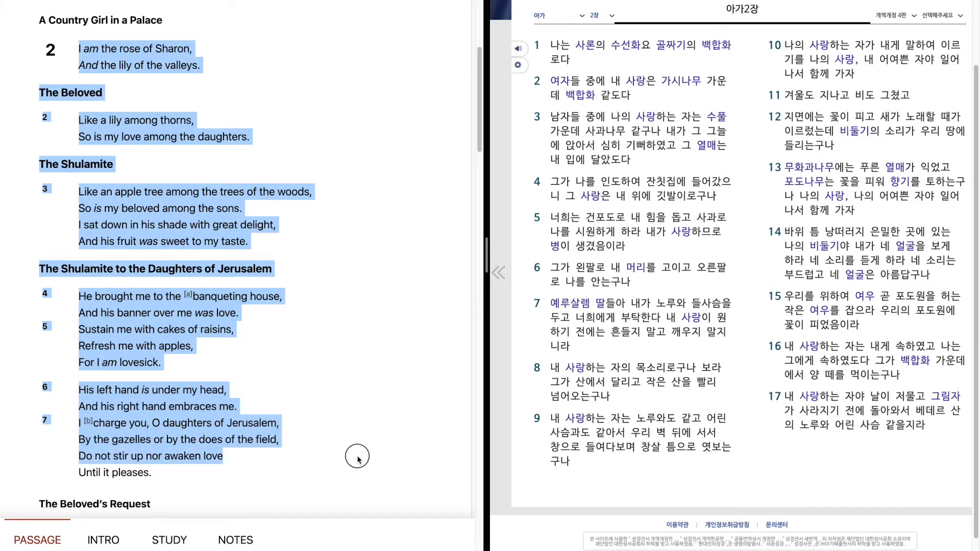
{"action": "left_click_drag", "start_coordinate": [358, 457], "coordinate": [358, 472]}
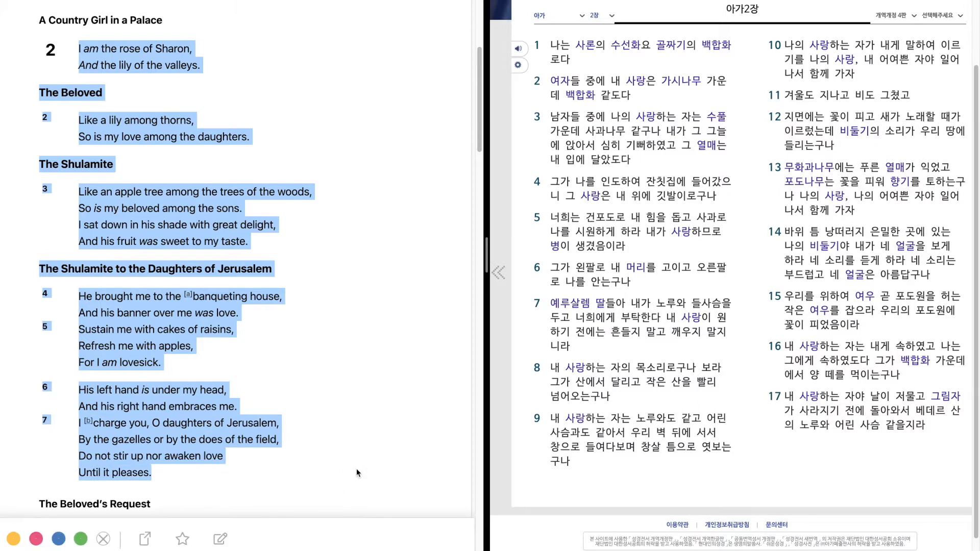
{"action": "scroll", "coordinate": [356, 469], "scroll_direction": "down", "scroll_amount": 10}
{"action": "scroll", "coordinate": [356, 469], "scroll_direction": "down", "scroll_amount": 10}
{"action": "scroll", "coordinate": [357, 469], "scroll_direction": "down", "scroll_amount": 5}
{"action": "scroll", "coordinate": [356, 468], "scroll_direction": "down", "scroll_amount": 3}
{"action": "scroll", "coordinate": [356, 469], "scroll_direction": "down", "scroll_amount": 2}
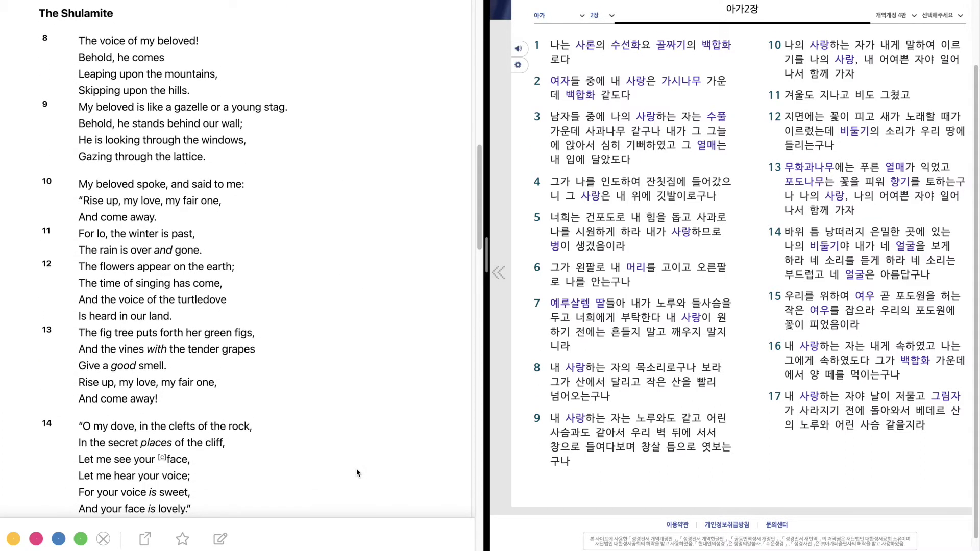
Step: Start a new selection at 'The voice of my beloved!' and carry it through verses 8–9
{"action": "left_click", "coordinate": [76, 39]}
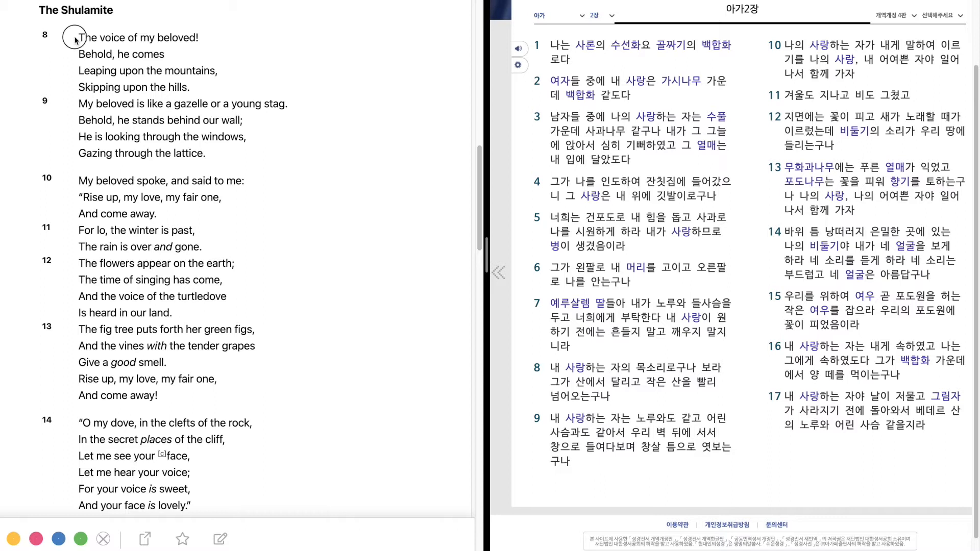
{"action": "left_click_drag", "start_coordinate": [76, 38], "coordinate": [220, 39]}
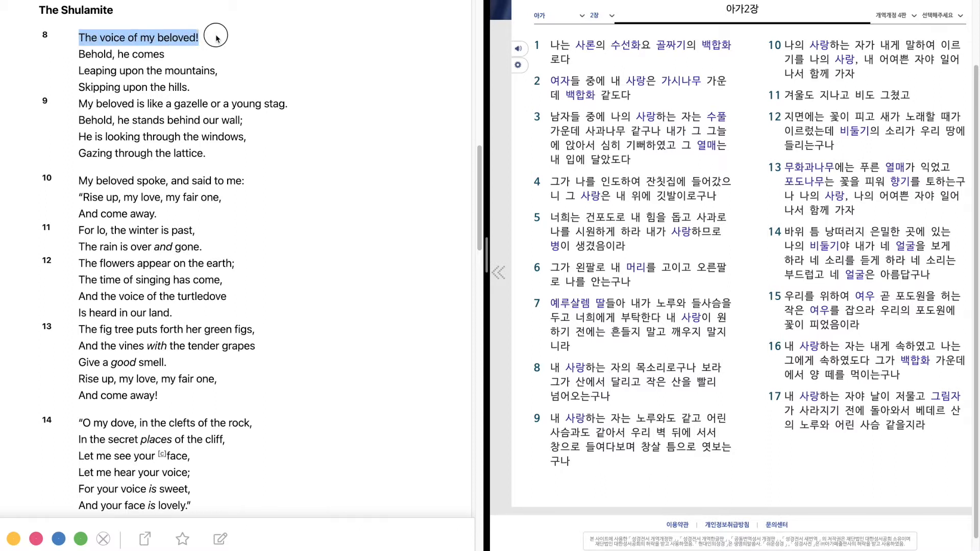
{"action": "left_click_drag", "start_coordinate": [220, 38], "coordinate": [242, 72]}
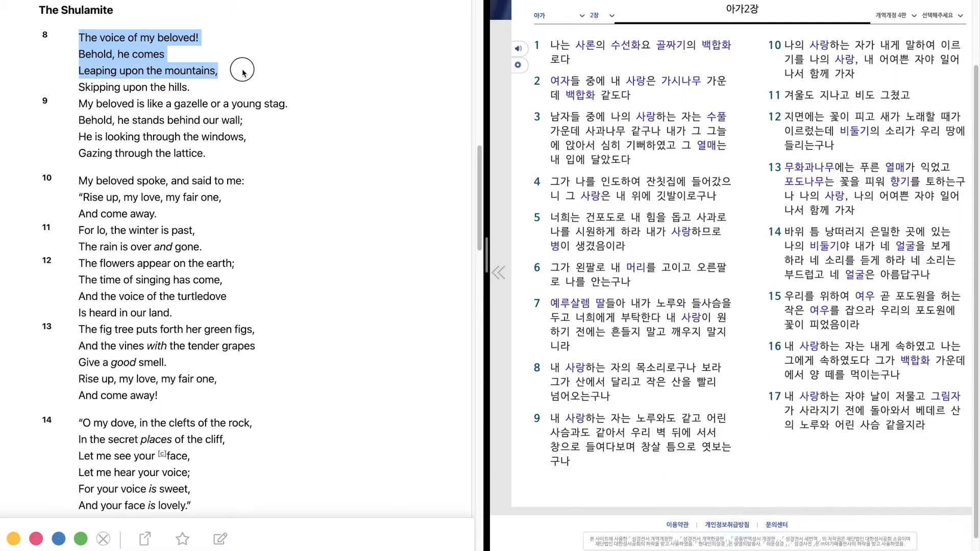
{"action": "mouse_move", "coordinate": [243, 72]}
{"action": "left_mouse_down"}
{"action": "mouse_move", "coordinate": [242, 87]}
{"action": "mouse_move", "coordinate": [335, 101]}
{"action": "left_mouse_up"}
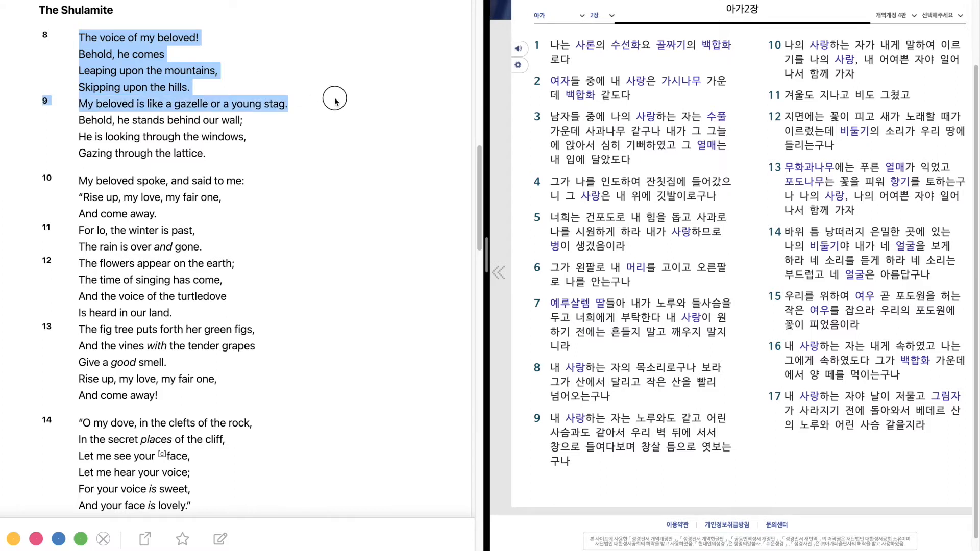
{"action": "left_click_drag", "start_coordinate": [336, 102], "coordinate": [334, 121]}
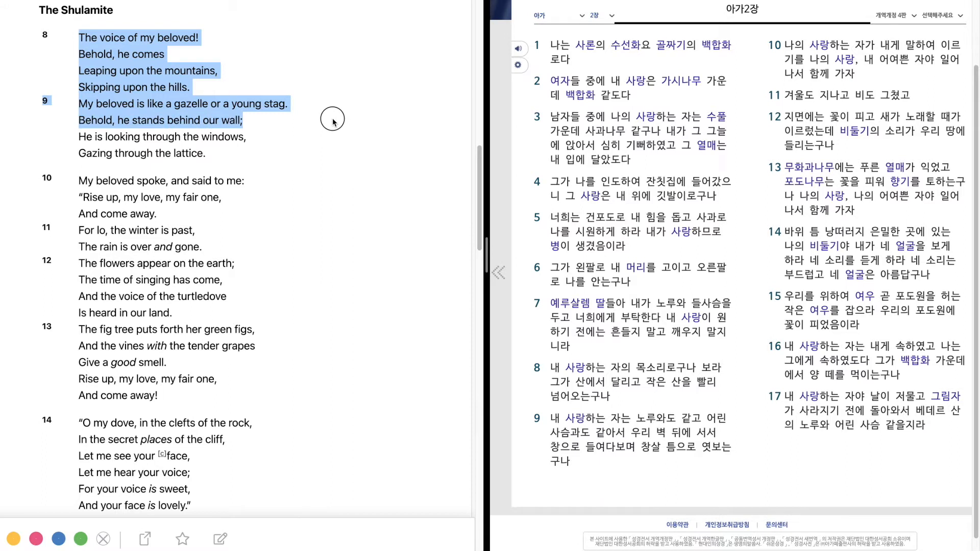
{"action": "left_click_drag", "start_coordinate": [333, 121], "coordinate": [329, 137]}
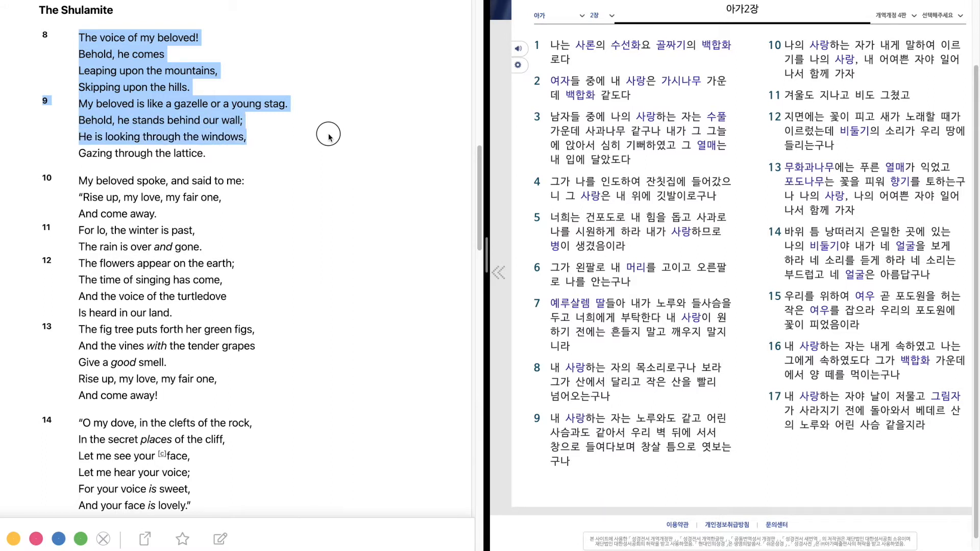
{"action": "left_click_drag", "start_coordinate": [330, 137], "coordinate": [328, 183]}
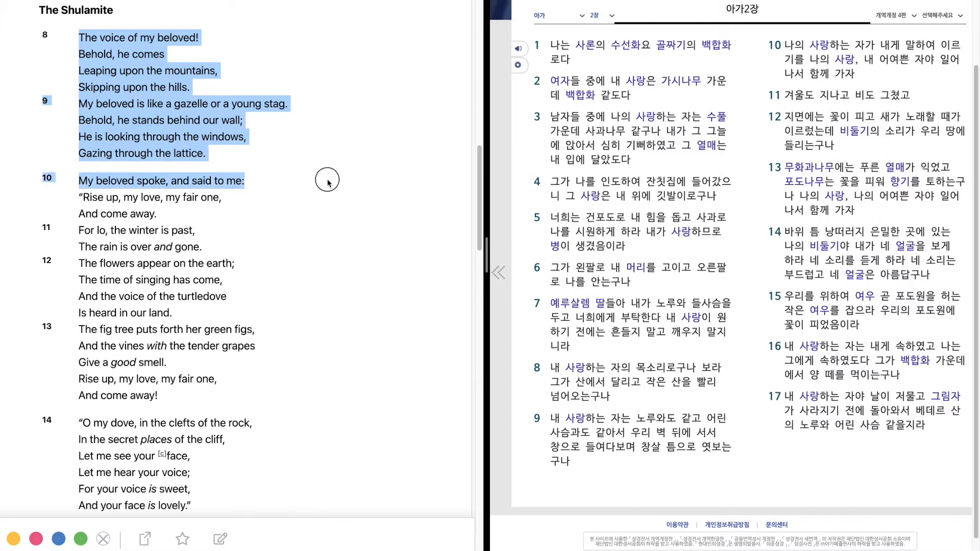
Step: Extend the highlight through verses 10–12, down to the turtledove line
{"action": "left_click_drag", "start_coordinate": [328, 183], "coordinate": [327, 203]}
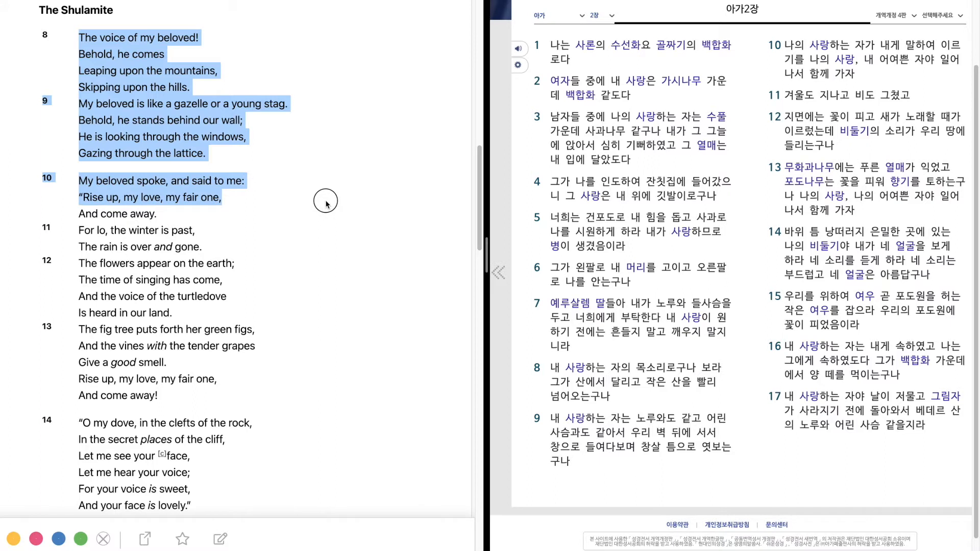
{"action": "left_click_drag", "start_coordinate": [326, 203], "coordinate": [324, 232]}
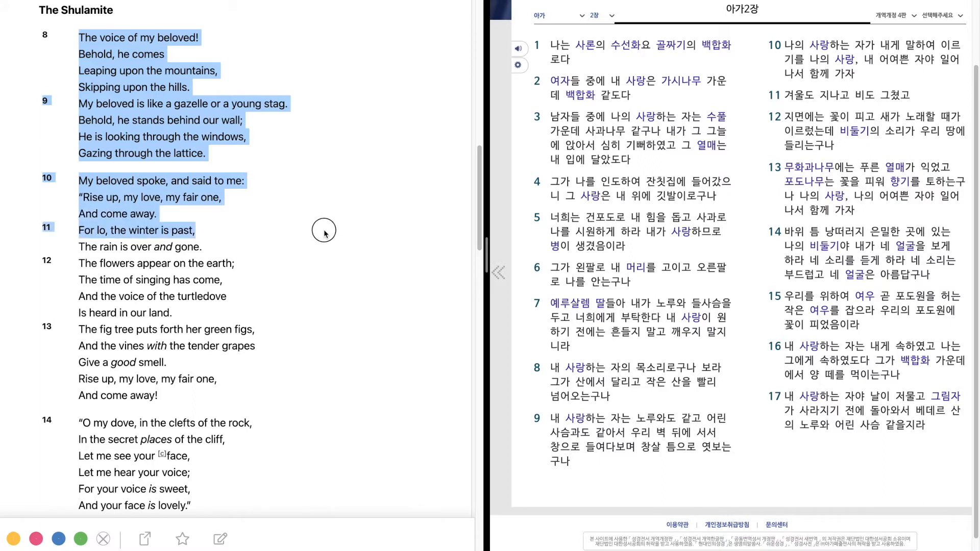
{"action": "left_click_drag", "start_coordinate": [324, 232], "coordinate": [322, 259]}
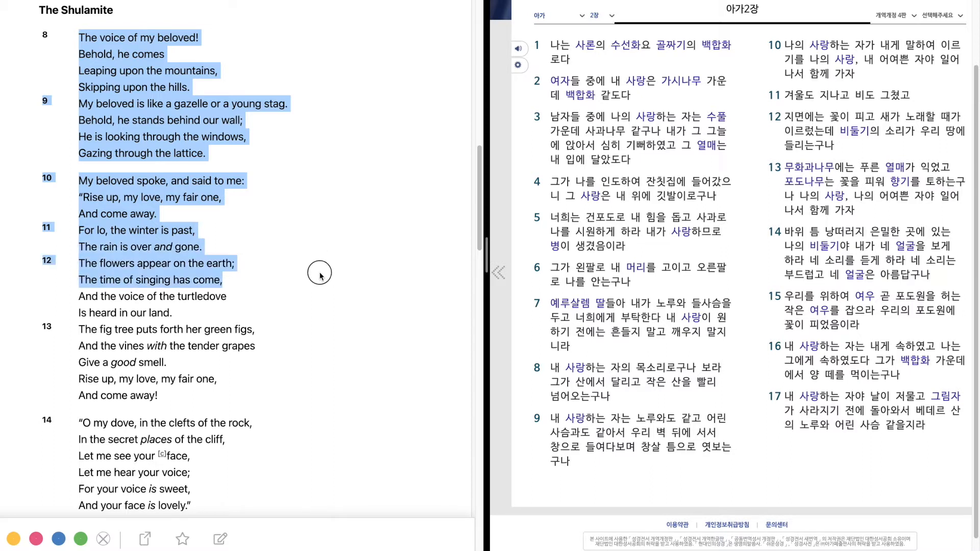
{"action": "left_click_drag", "start_coordinate": [321, 259], "coordinate": [319, 276]}
{"action": "left_click_drag", "start_coordinate": [320, 276], "coordinate": [320, 292]}
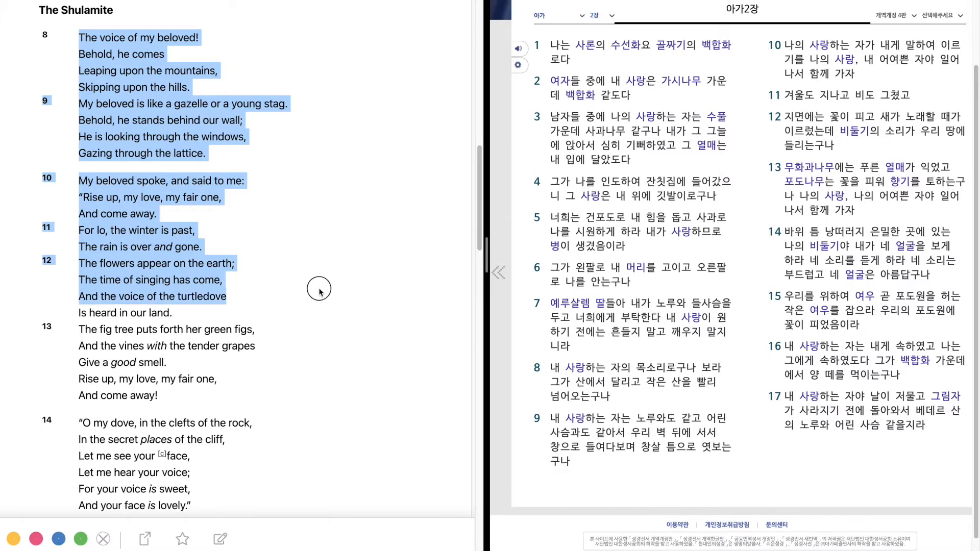
Step: Extend the highlight through verse 13's tender grapes lines and all four lines of verse 14
{"action": "left_click_drag", "start_coordinate": [320, 292], "coordinate": [320, 336]}
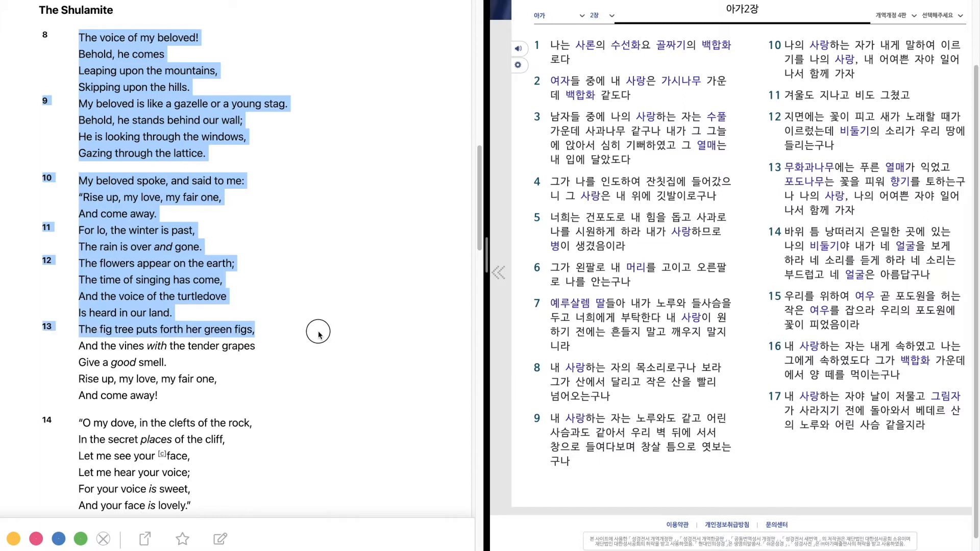
{"action": "left_click_drag", "start_coordinate": [319, 333], "coordinate": [320, 359]}
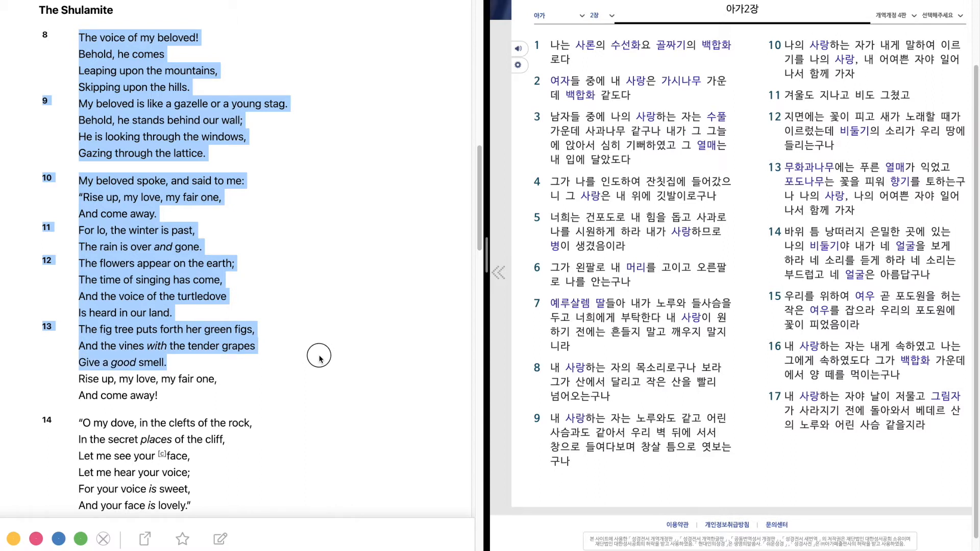
{"action": "left_click_drag", "start_coordinate": [320, 359], "coordinate": [317, 374]}
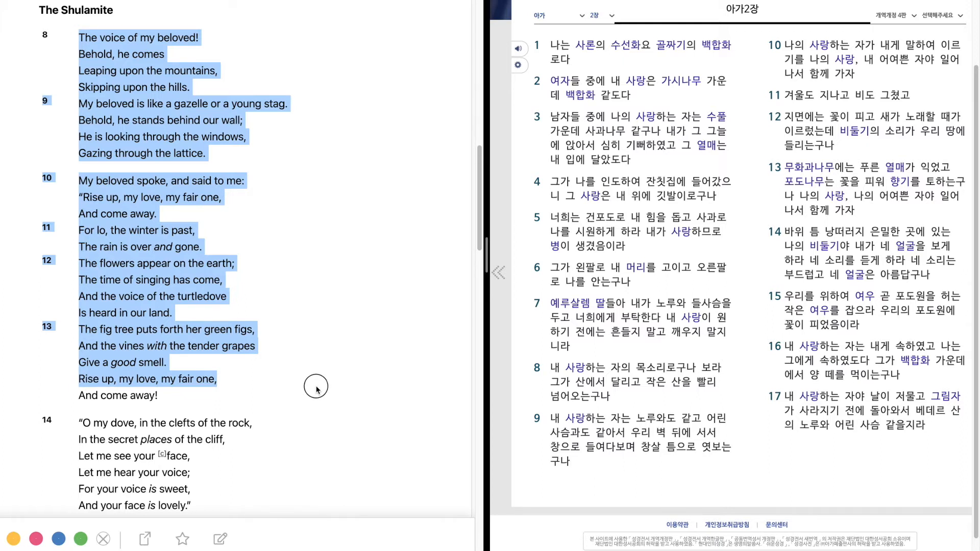
{"action": "left_click_drag", "start_coordinate": [317, 373], "coordinate": [314, 429]}
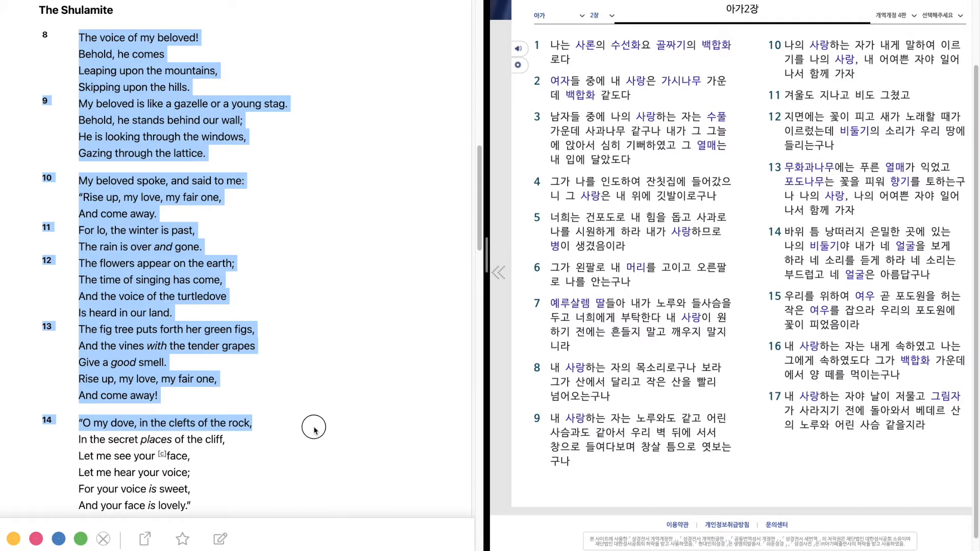
{"action": "left_click_drag", "start_coordinate": [315, 429], "coordinate": [313, 440]}
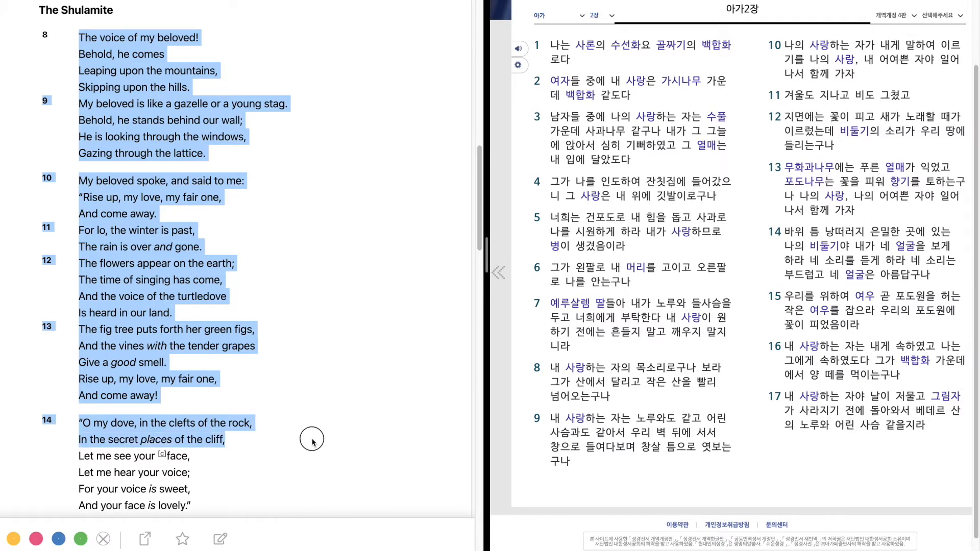
{"action": "left_click_drag", "start_coordinate": [313, 442], "coordinate": [311, 457]}
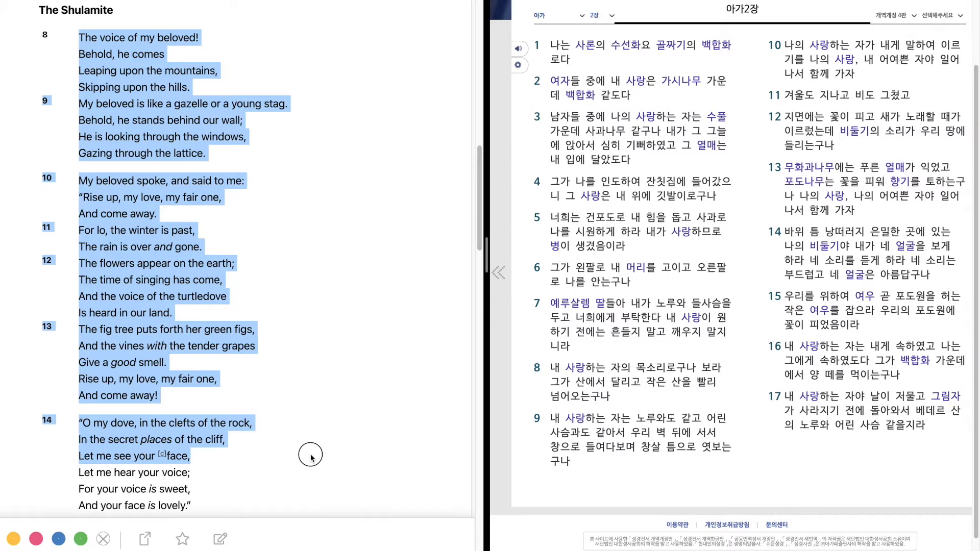
{"action": "left_click_drag", "start_coordinate": [311, 457], "coordinate": [305, 508]}
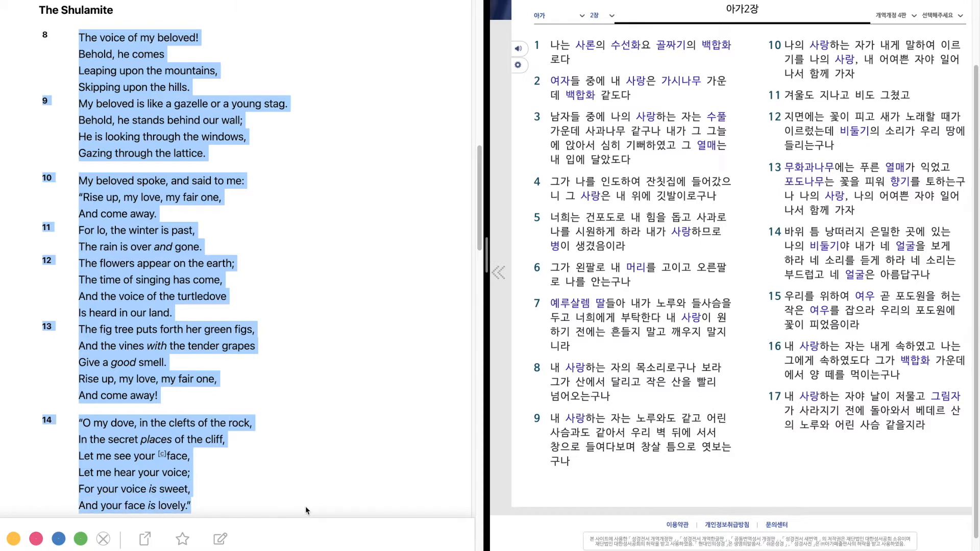
{"action": "scroll", "coordinate": [305, 507], "scroll_direction": "down", "scroll_amount": 3}
{"action": "scroll", "coordinate": [306, 505], "scroll_direction": "down", "scroll_amount": 3}
{"action": "scroll", "coordinate": [306, 507], "scroll_direction": "down", "scroll_amount": 3}
{"action": "scroll", "coordinate": [306, 506], "scroll_direction": "down", "scroll_amount": 3}
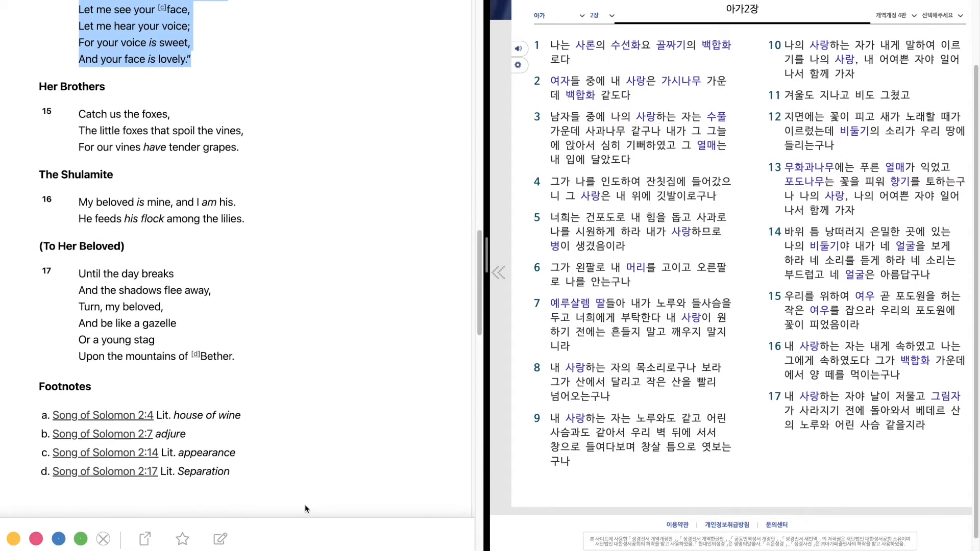
{"action": "scroll", "coordinate": [305, 505], "scroll_direction": "down", "scroll_amount": 1}
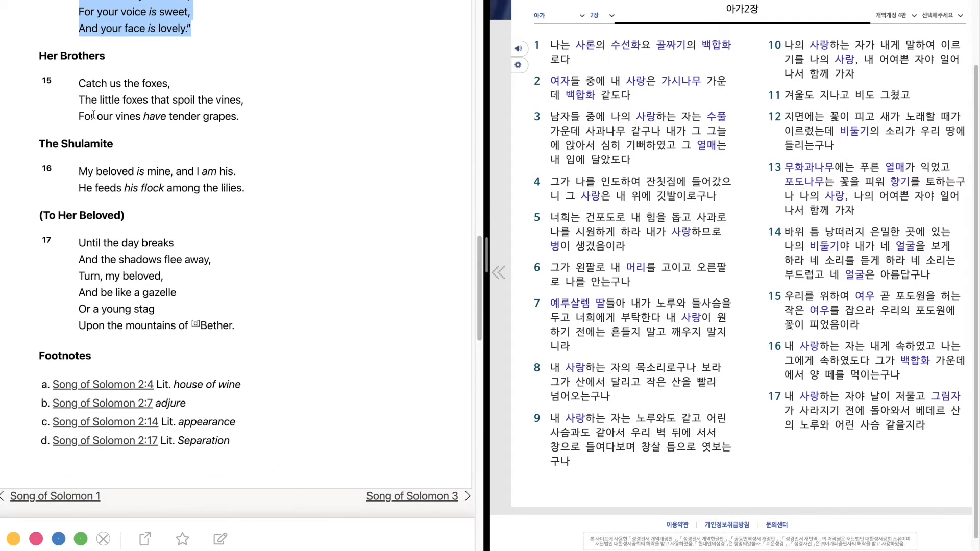
Step: Start a new highlight at verse 15 and extend it through verse 16, verse 17's heading and its lines
{"action": "left_click_drag", "start_coordinate": [77, 83], "coordinate": [190, 84]}
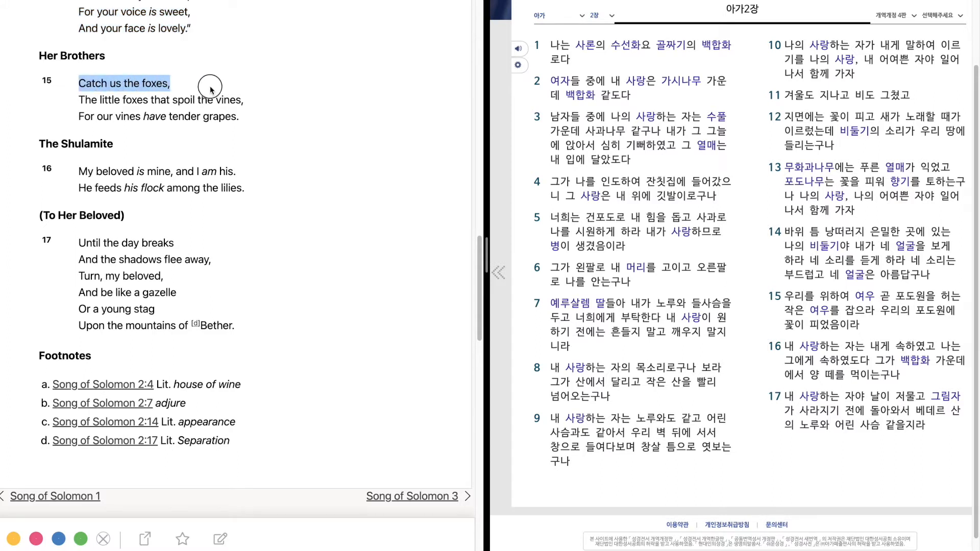
{"action": "left_click", "coordinate": [246, 100], "text": "shift"}
{"action": "left_click", "coordinate": [261, 118], "text": "shift"}
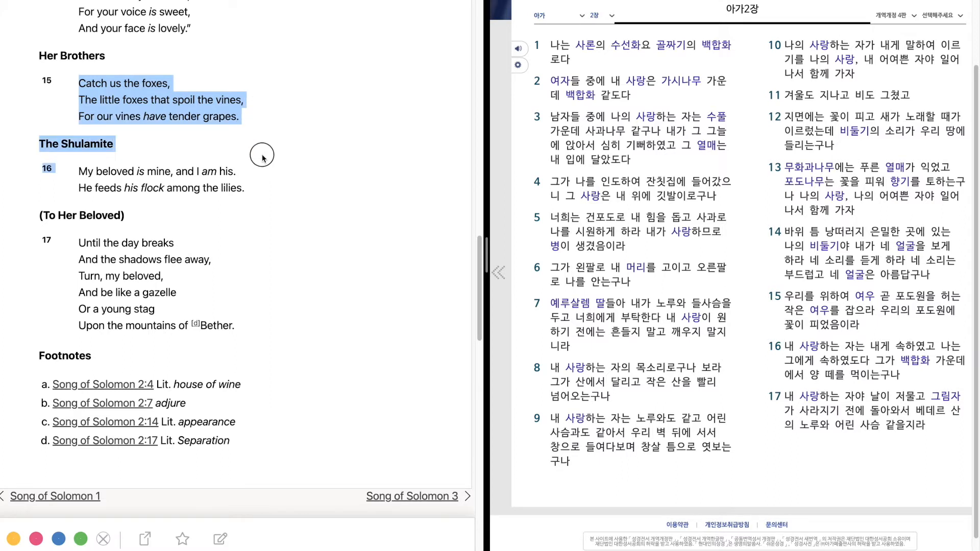
{"action": "left_click_drag", "start_coordinate": [260, 117], "coordinate": [268, 182]}
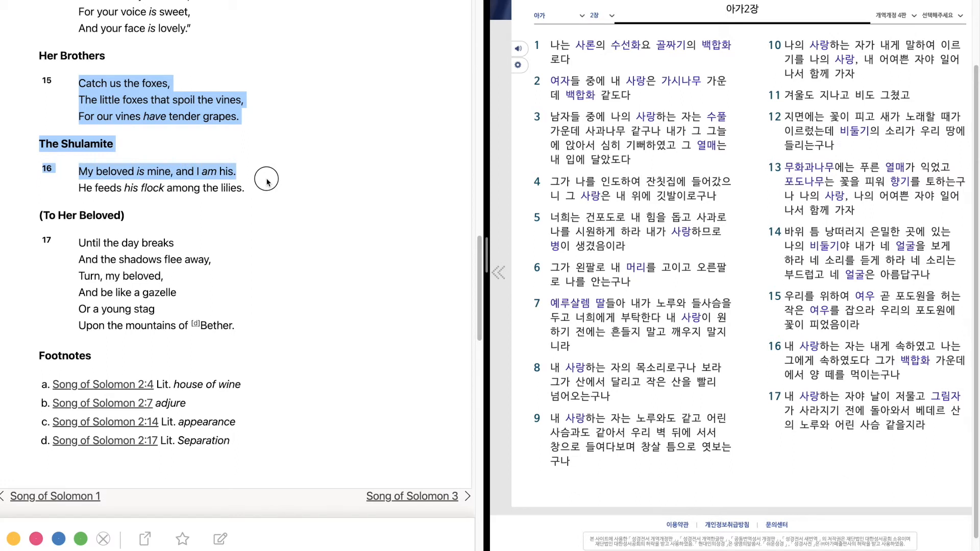
{"action": "left_click_drag", "start_coordinate": [267, 182], "coordinate": [268, 189]}
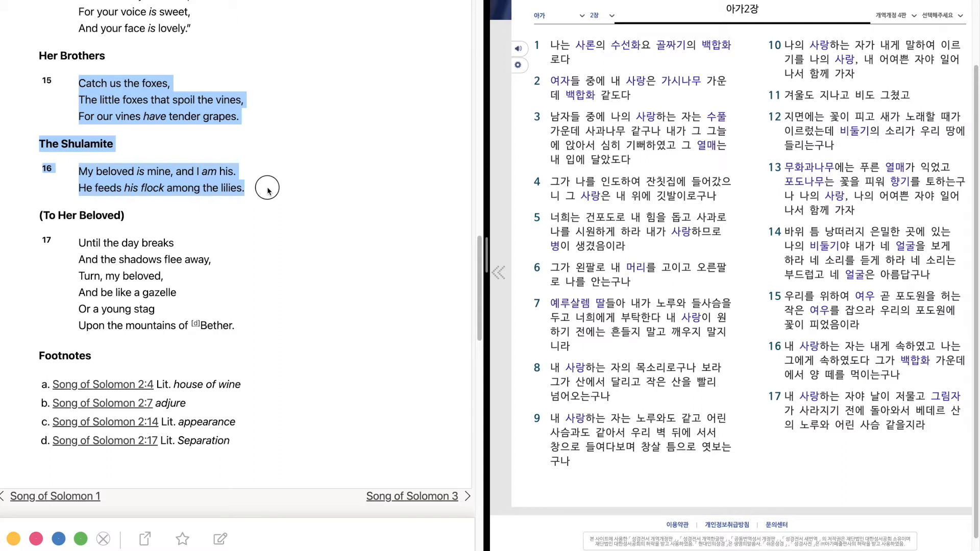
{"action": "left_click_drag", "start_coordinate": [267, 190], "coordinate": [268, 245]}
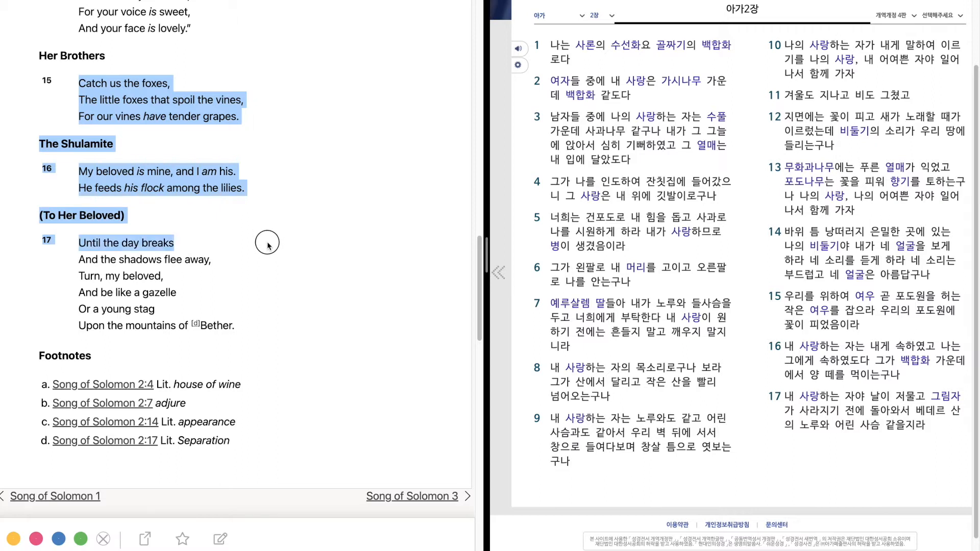
{"action": "left_click_drag", "start_coordinate": [269, 245], "coordinate": [270, 329]}
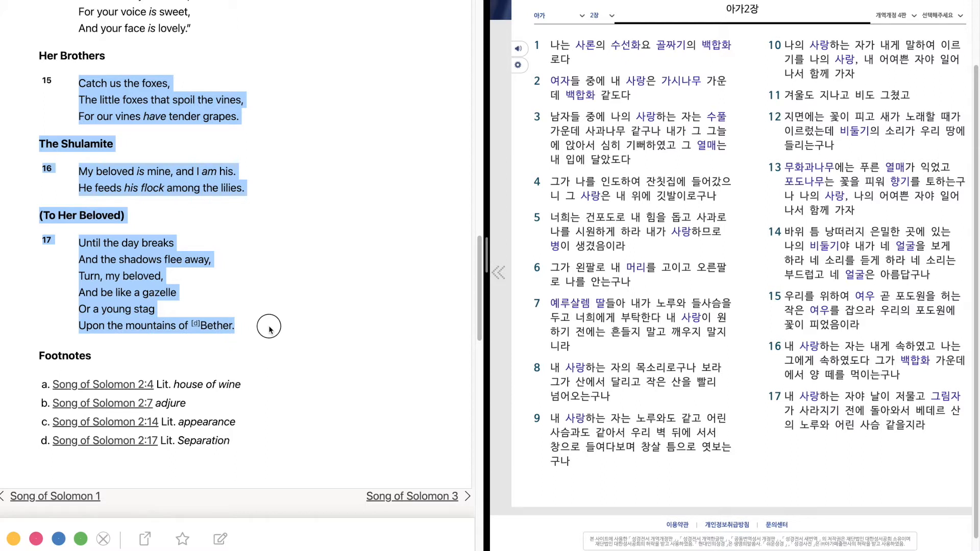